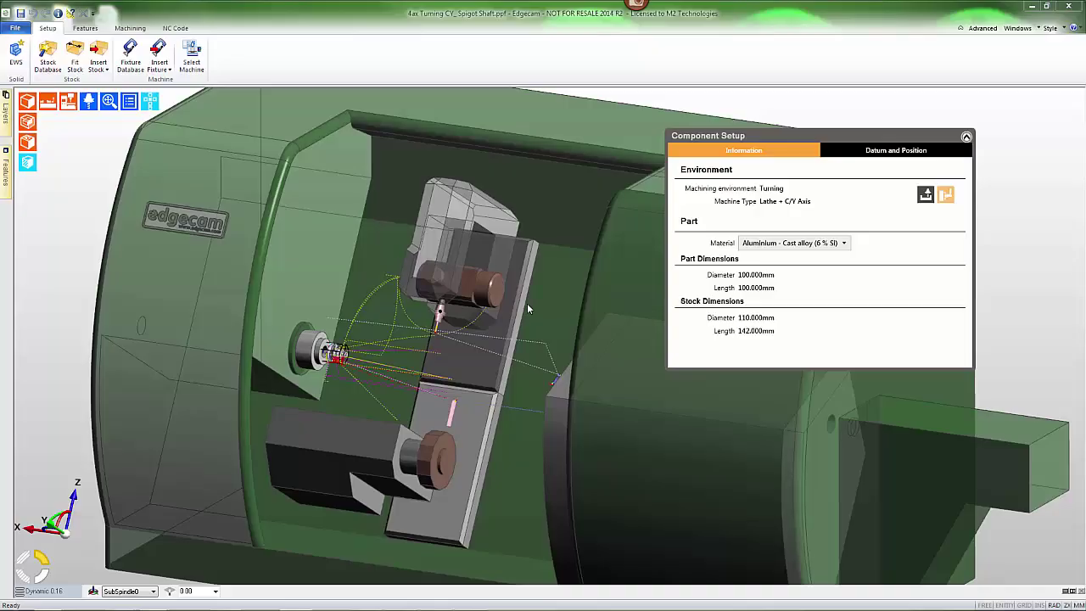
Go from the Features tab to the Machining tab and turn on Advanced to list all machining operations.
right_click(386, 65)
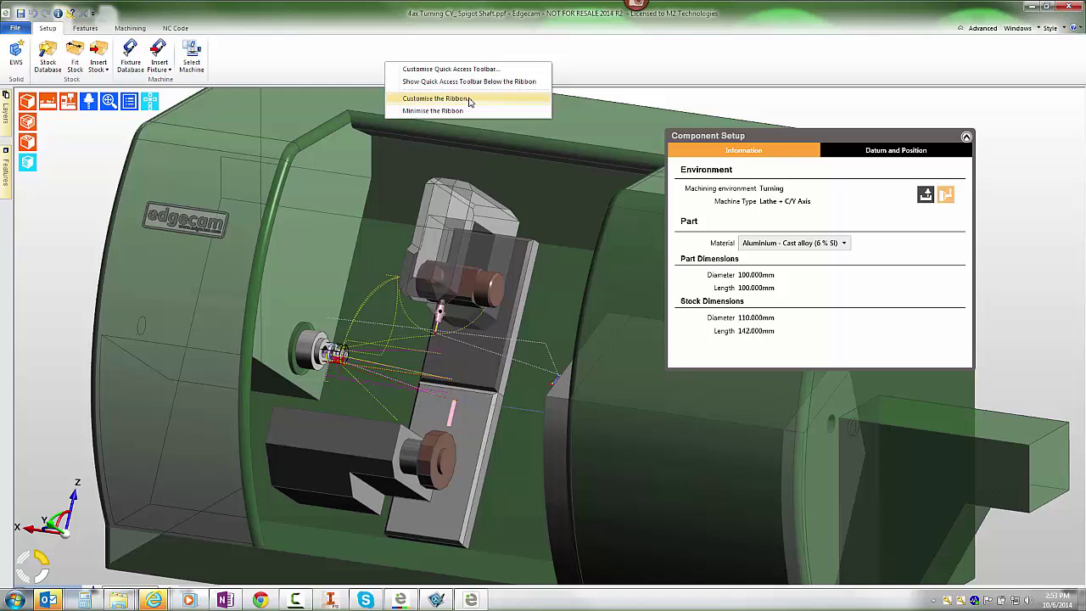
left_click(597, 69)
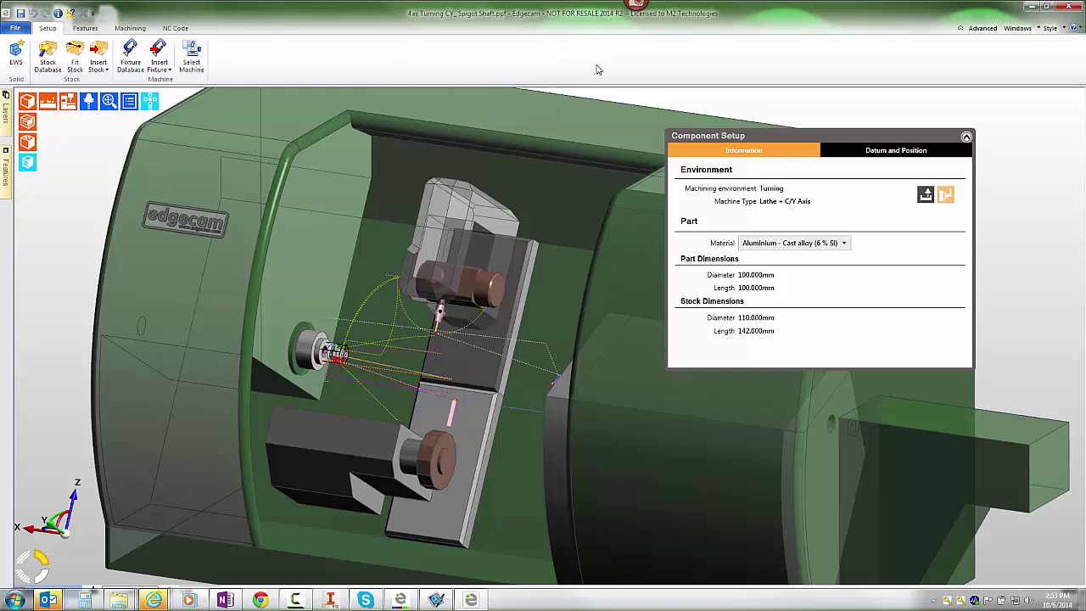
left_click(85, 28)
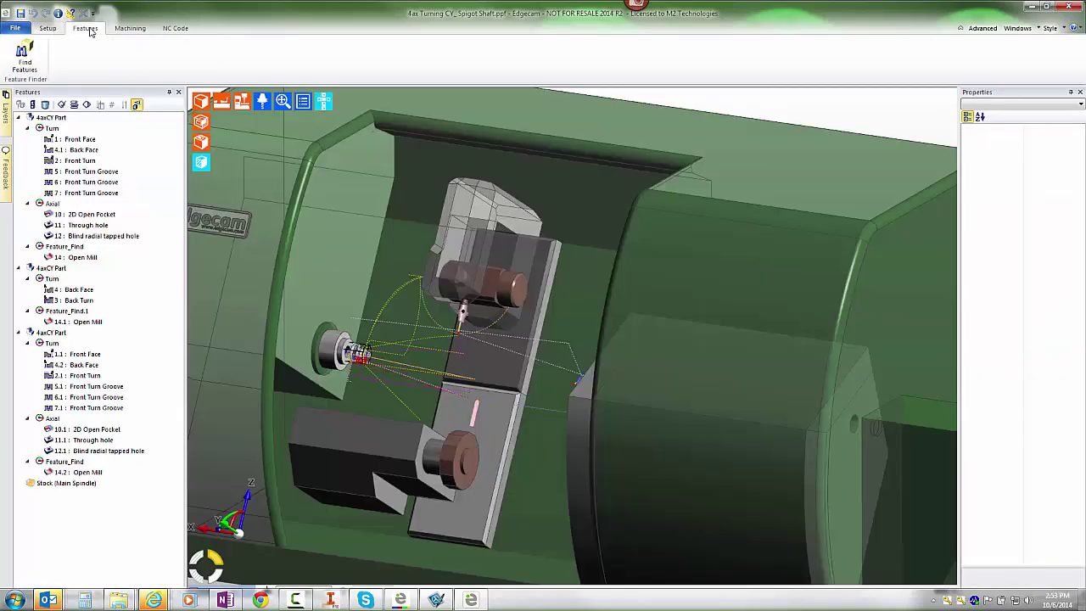
left_click(141, 29)
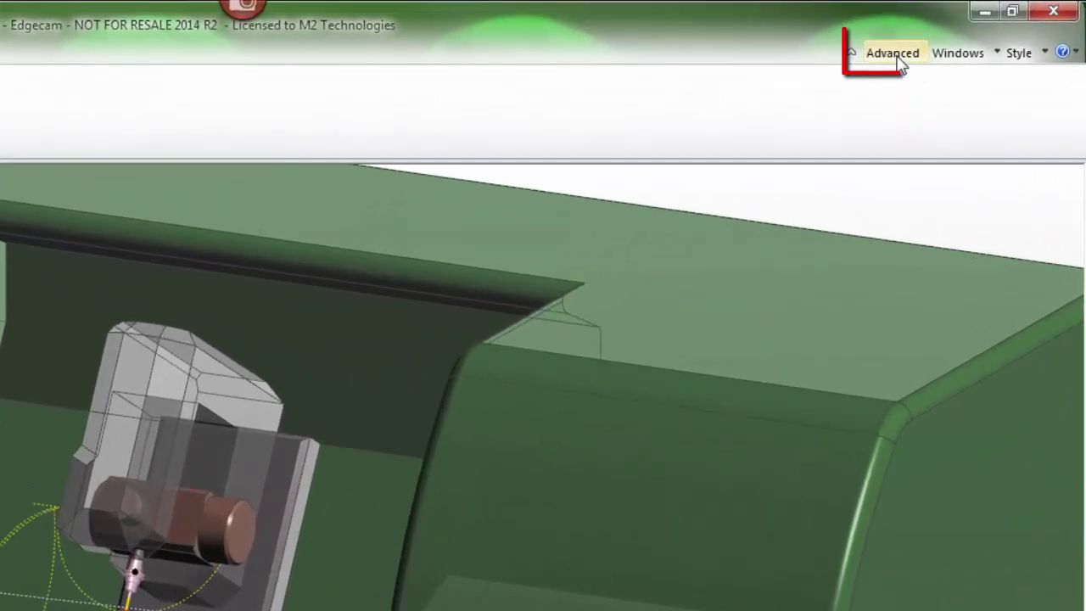
left_click(896, 57)
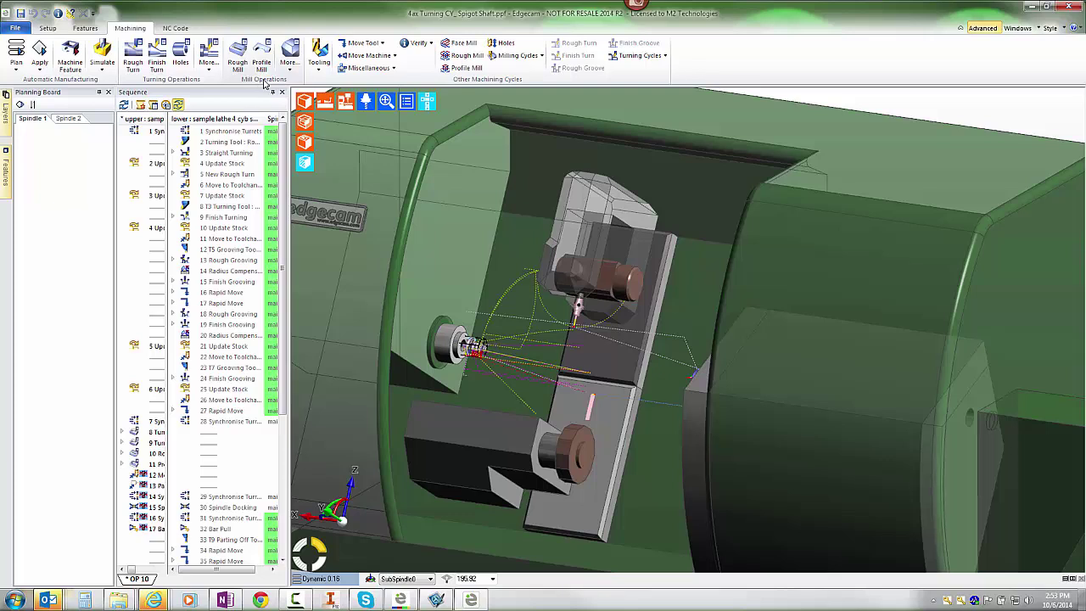
left_click(319, 70)
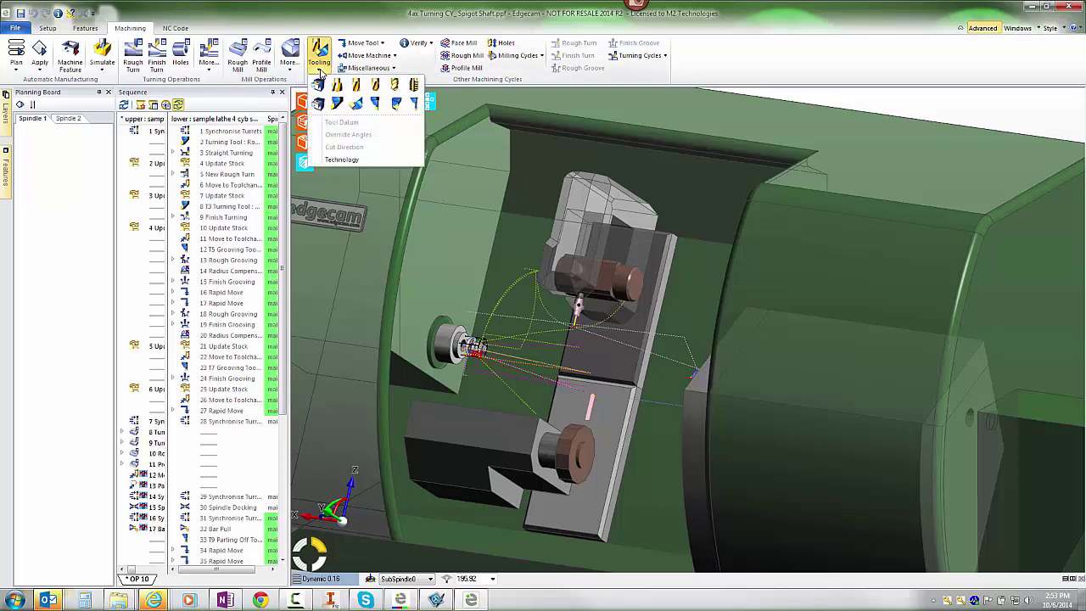
left_click(379, 43)
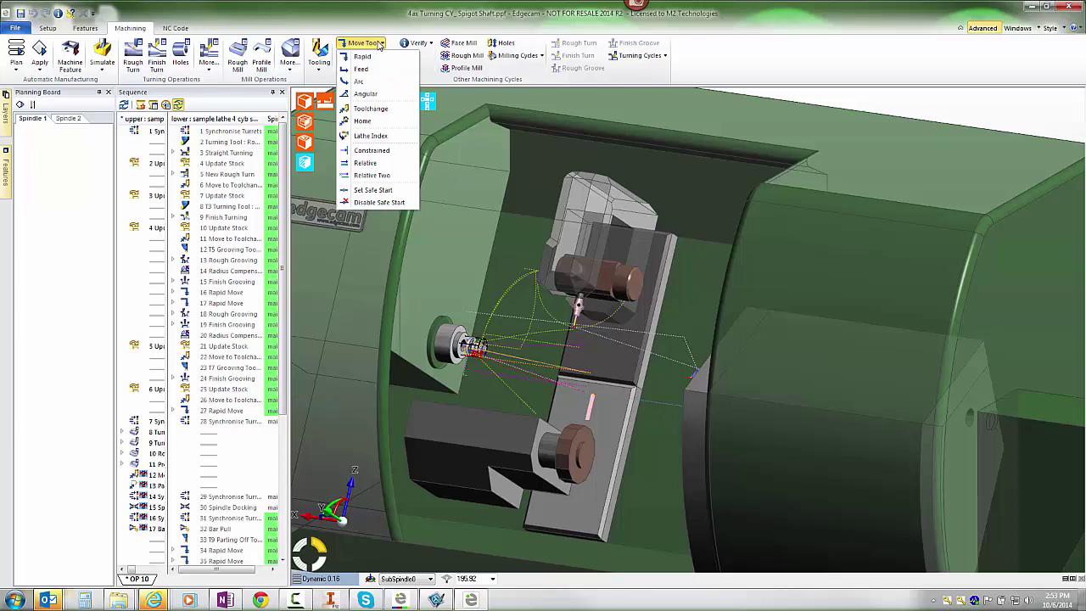
left_click(386, 37)
left_click(373, 56)
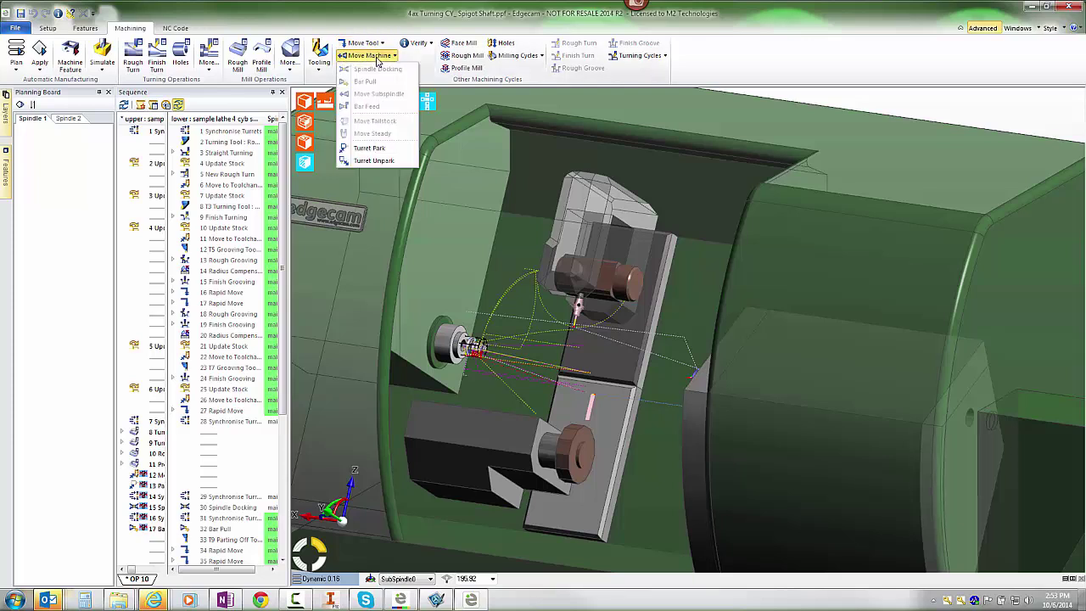
left_click(370, 69)
left_click(371, 70)
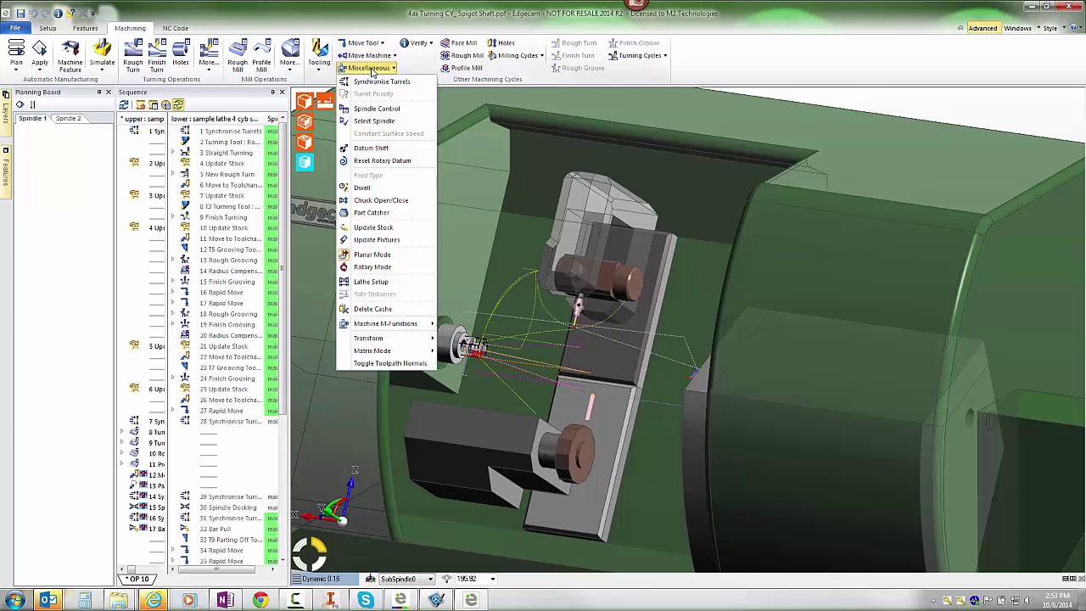
left_click(521, 56)
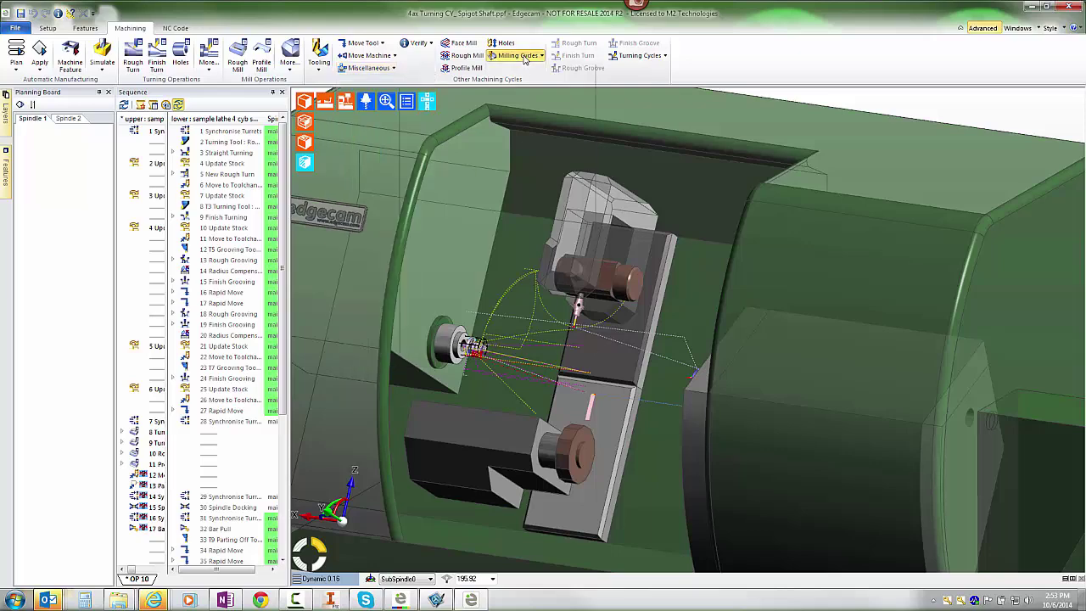
left_click(642, 56)
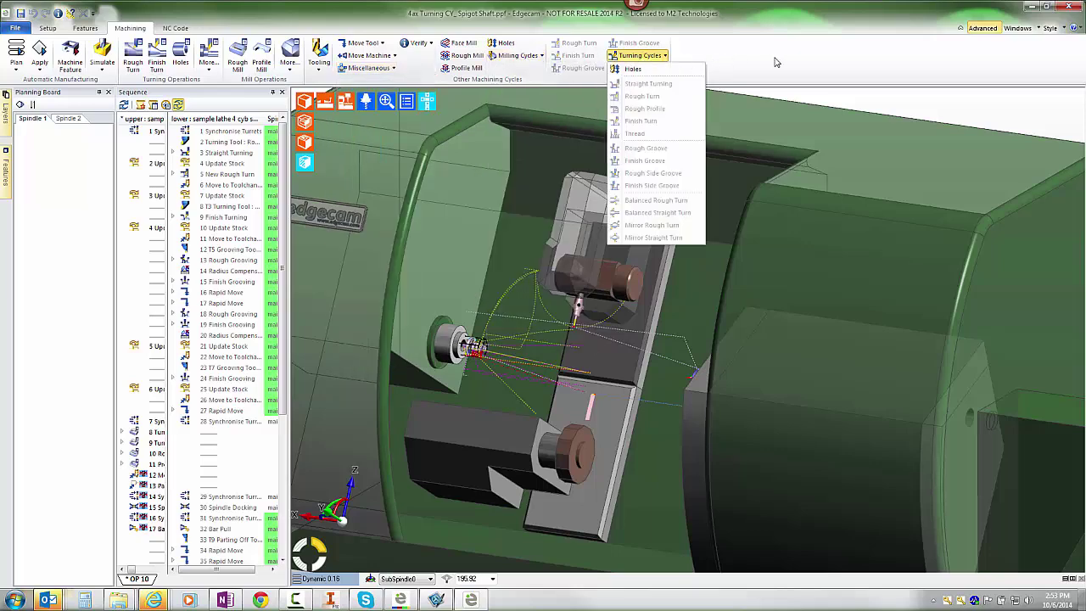
left_click(774, 61)
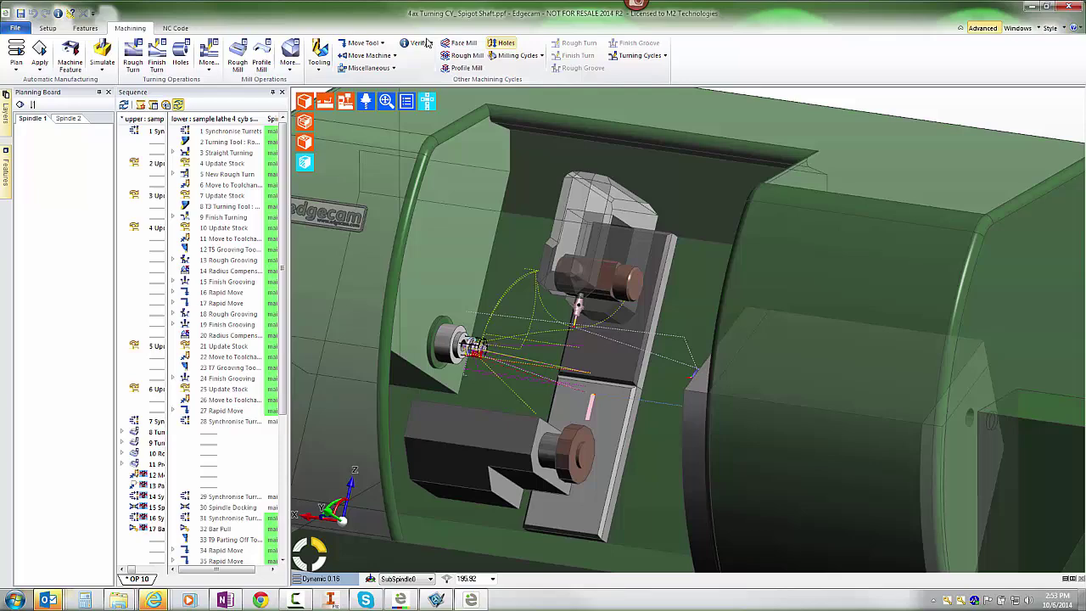
Toggle Advanced off and on for the Features commands, then show the Setup tab commands.
left_click(85, 28)
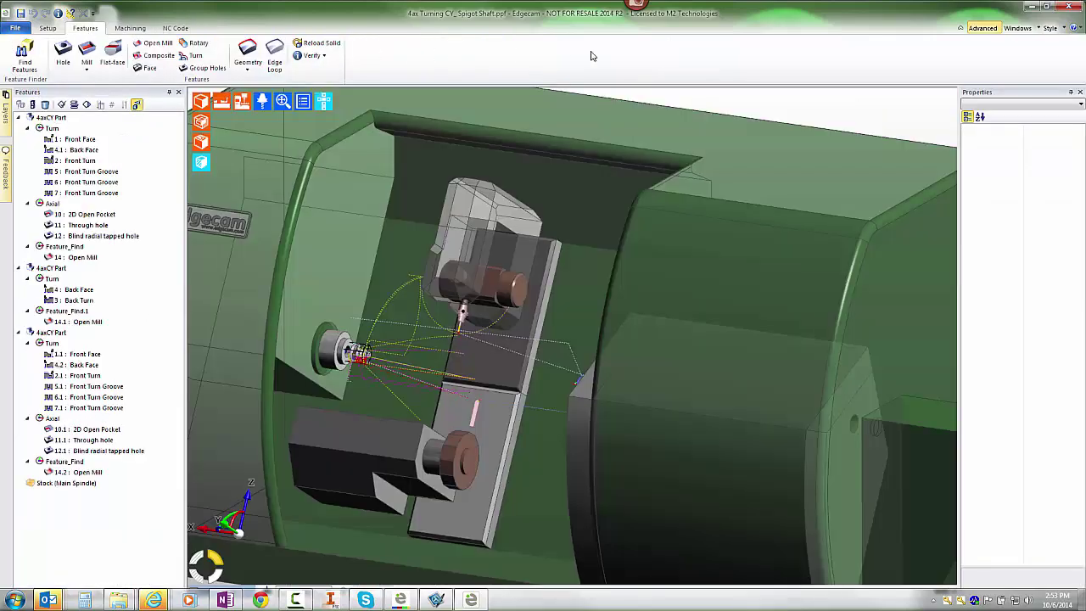
left_click(981, 29)
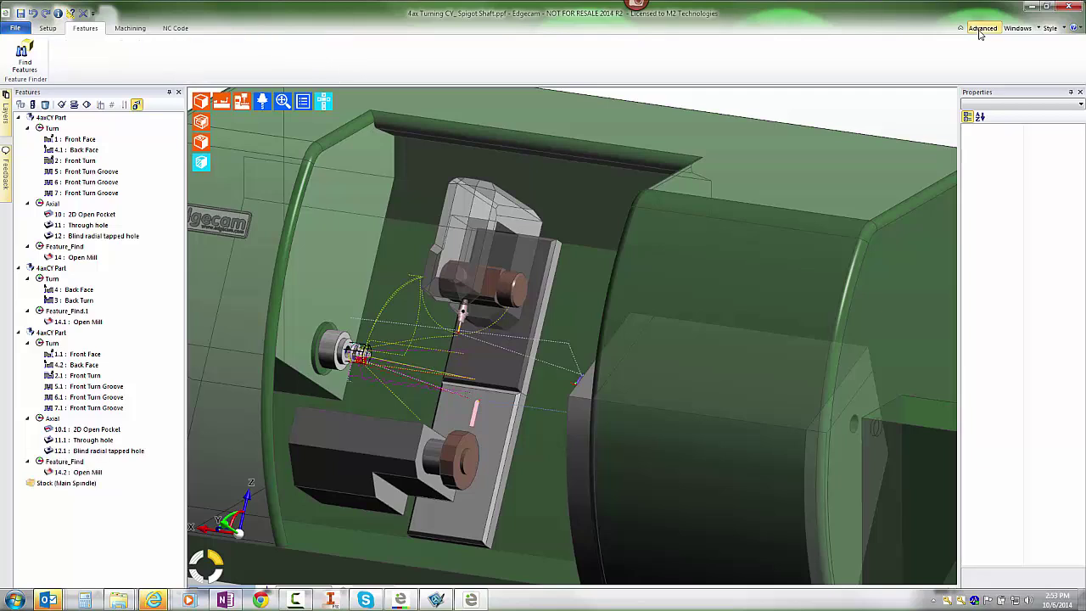
left_click(980, 29)
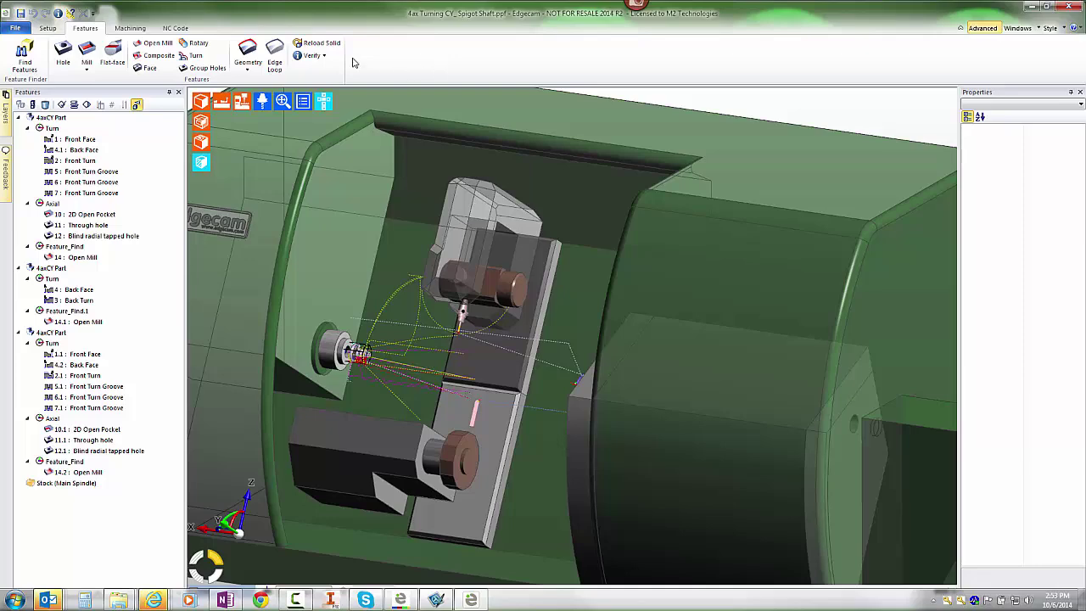
left_click(48, 28)
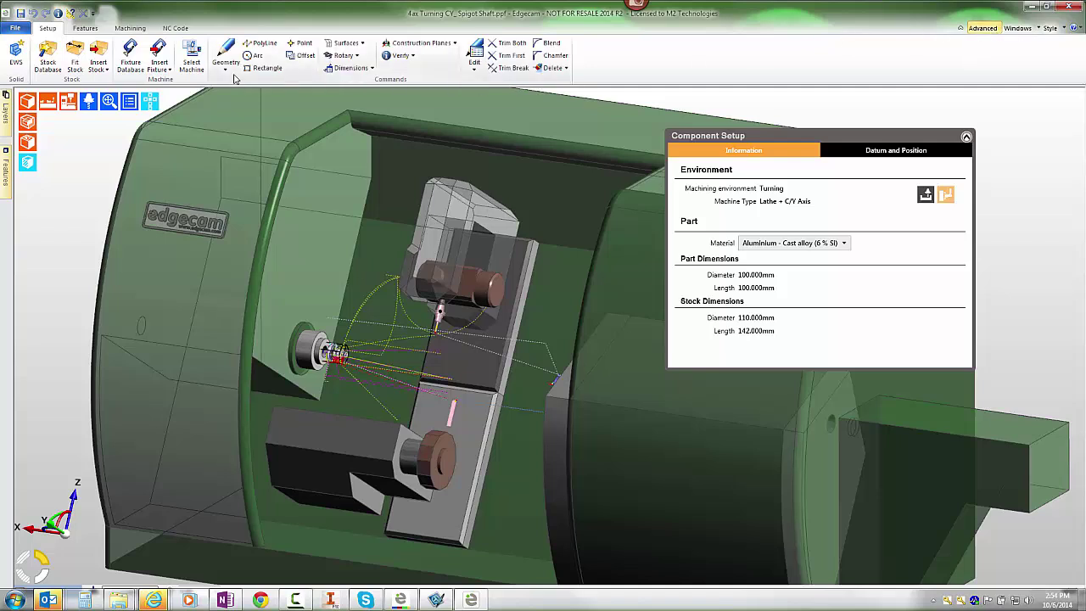
Browse the Geometry, Edit and Construction Planes lists, then go back to the Machining tab.
left_click(224, 65)
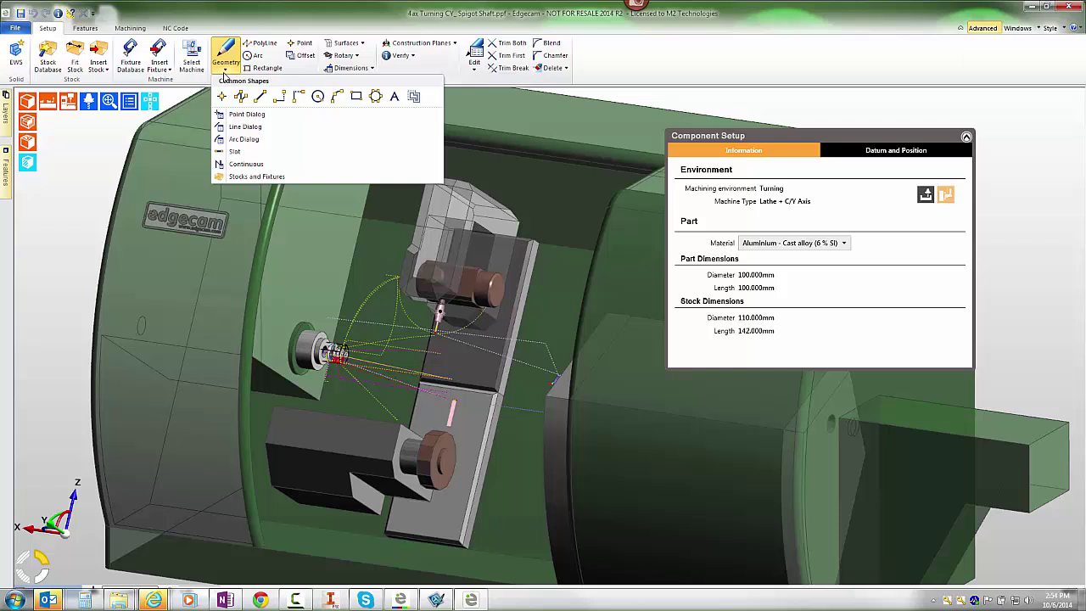
left_click(474, 72)
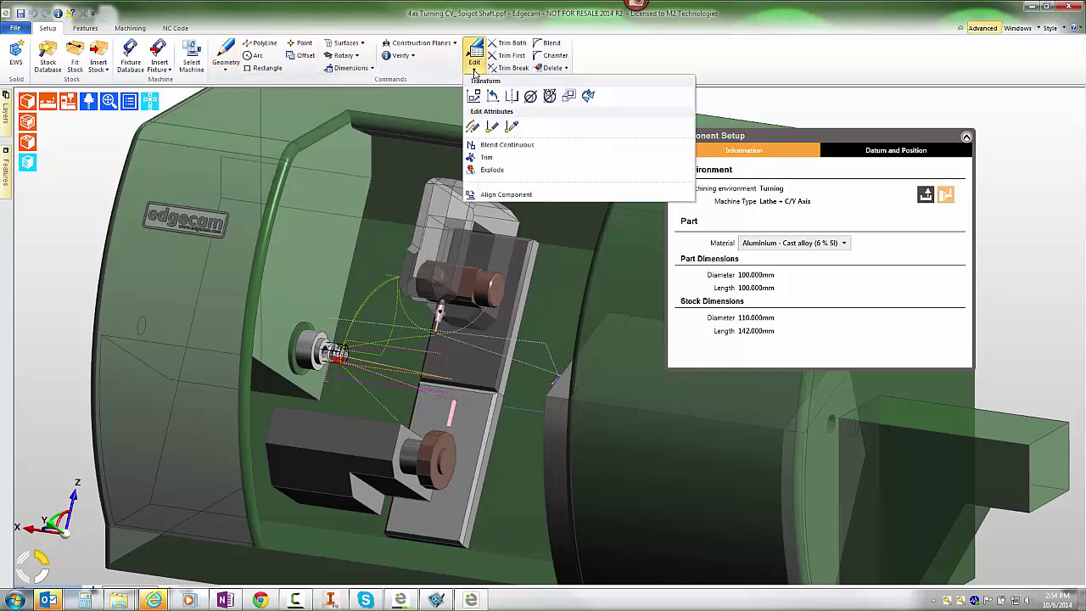
left_click(453, 44)
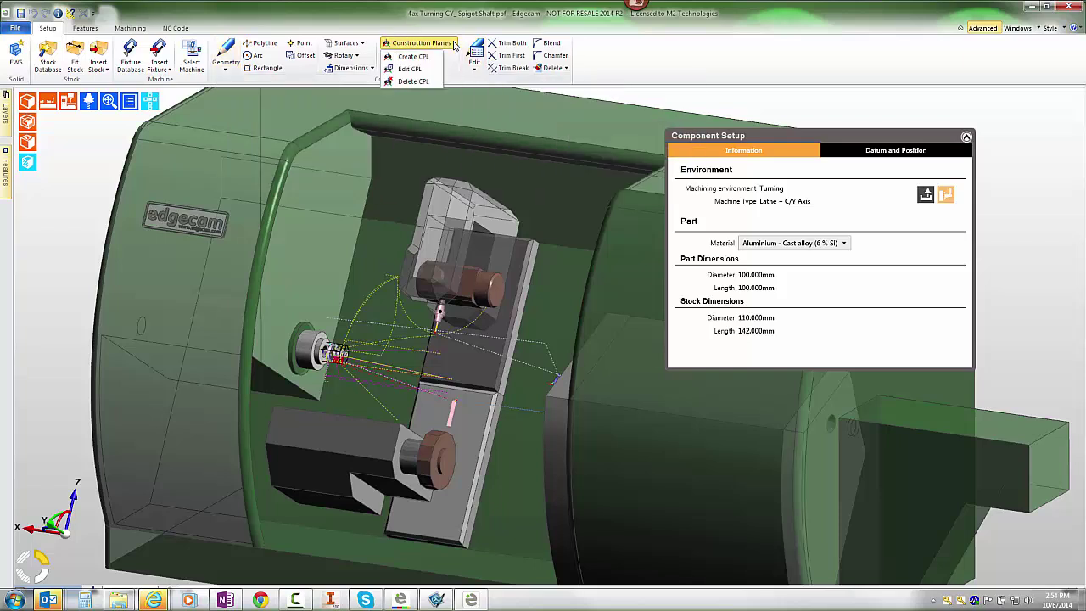
left_click(686, 60)
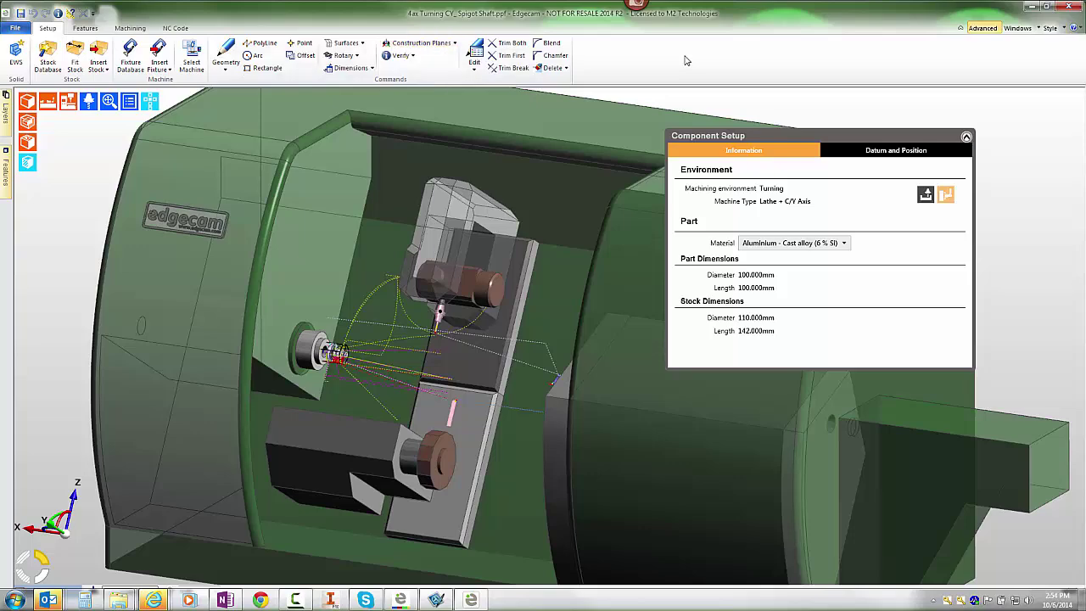
left_click(129, 27)
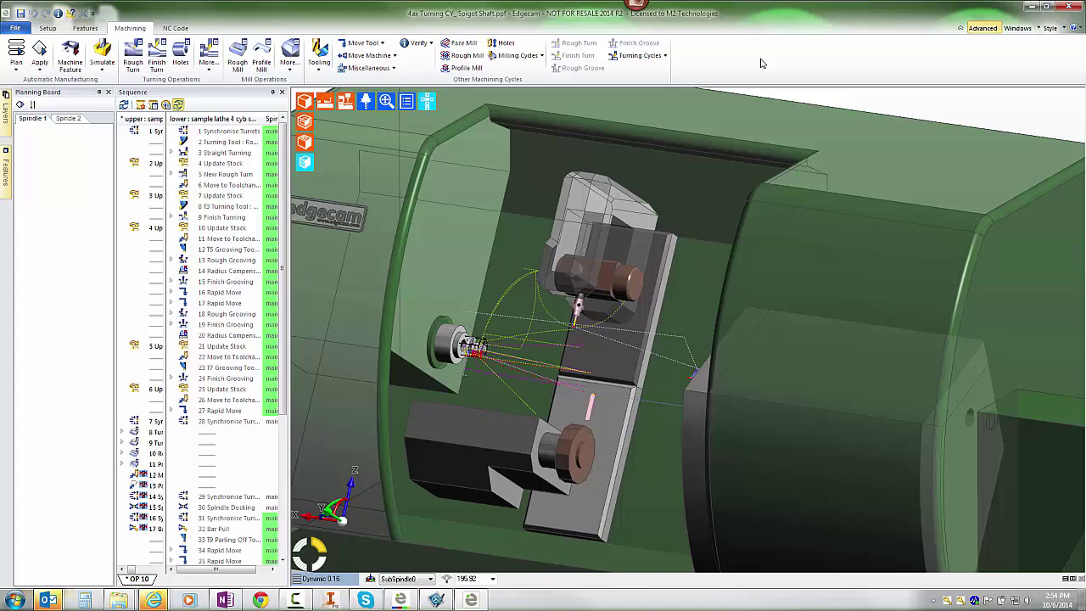
In Ribbon Customisation, add an empty panel named 'Additional' under the Machining tab.
right_click(760, 62)
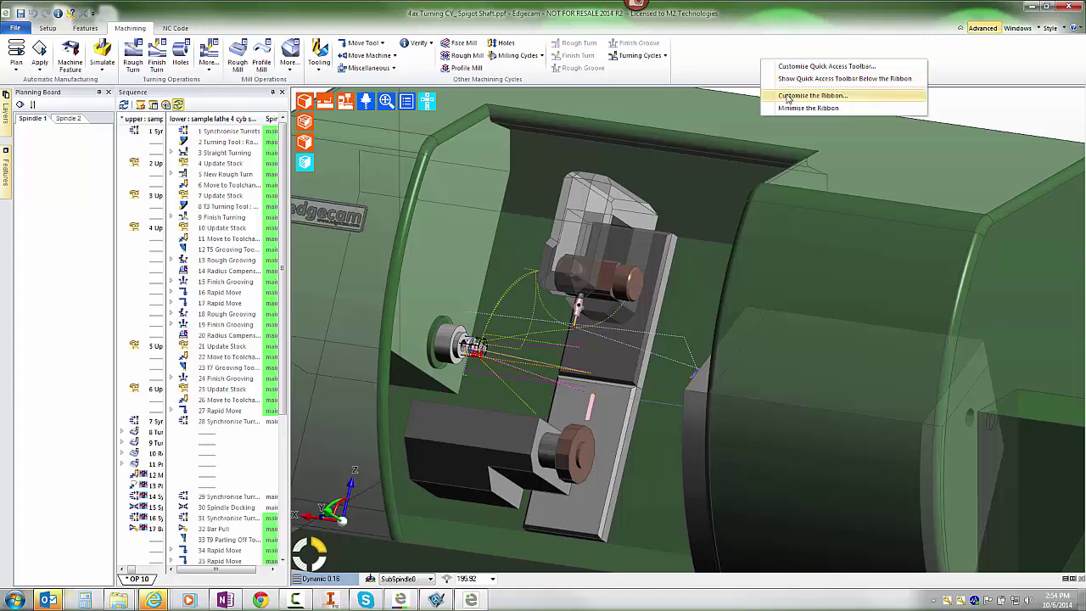
left_click(789, 96)
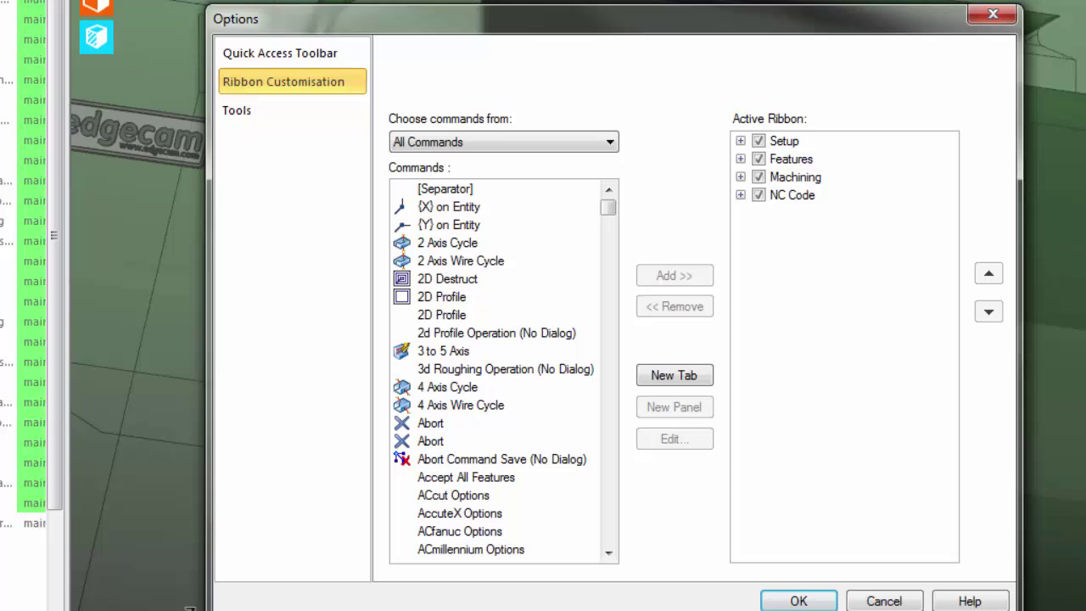
left_click(741, 177)
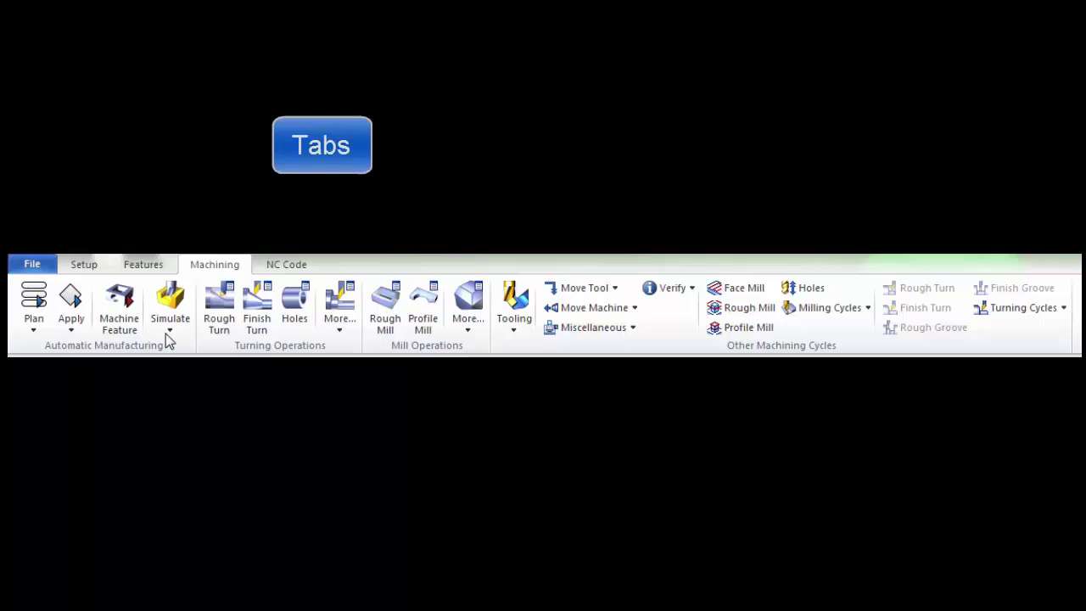
left_click(215, 267)
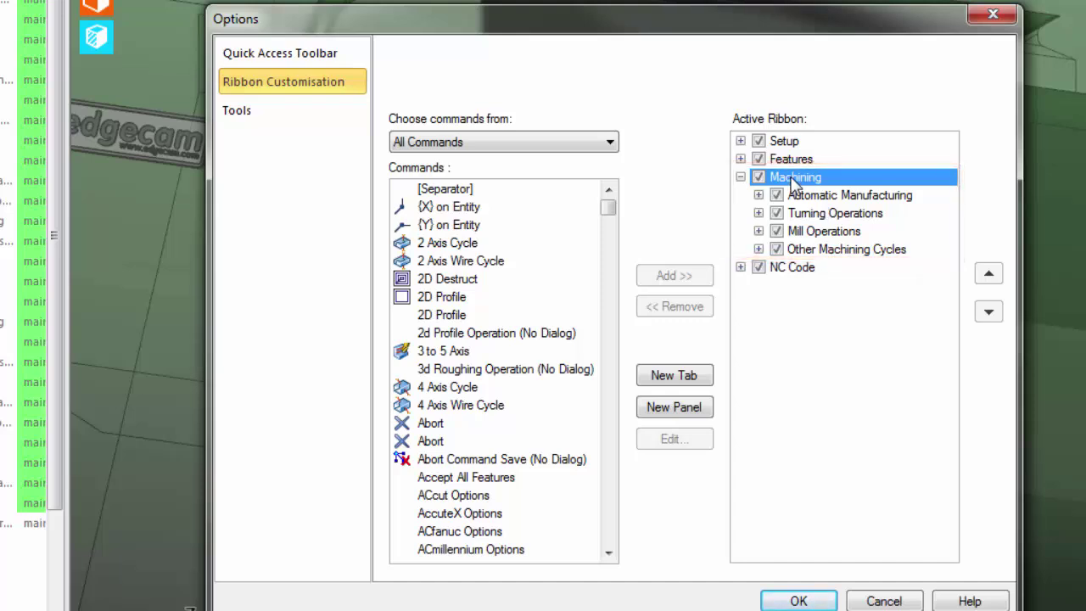
left_click(674, 412)
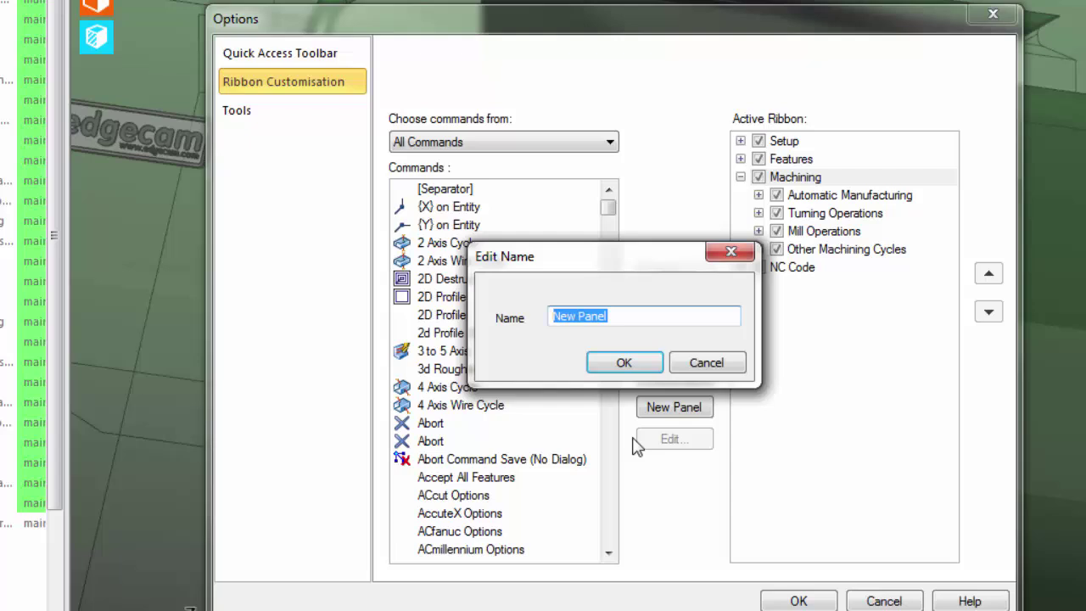
type("Additional")
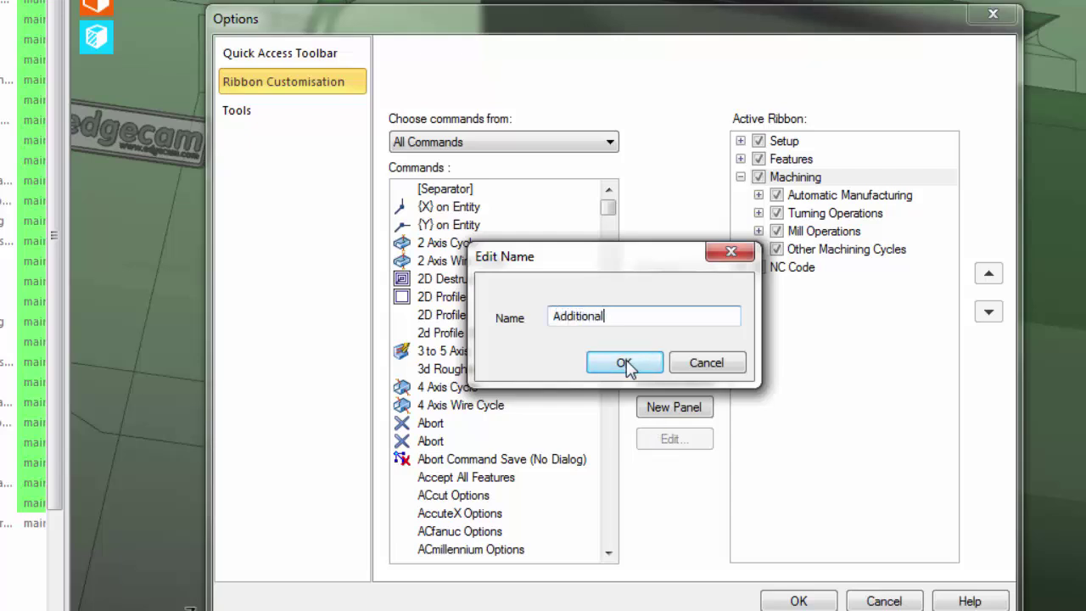
left_click(624, 363)
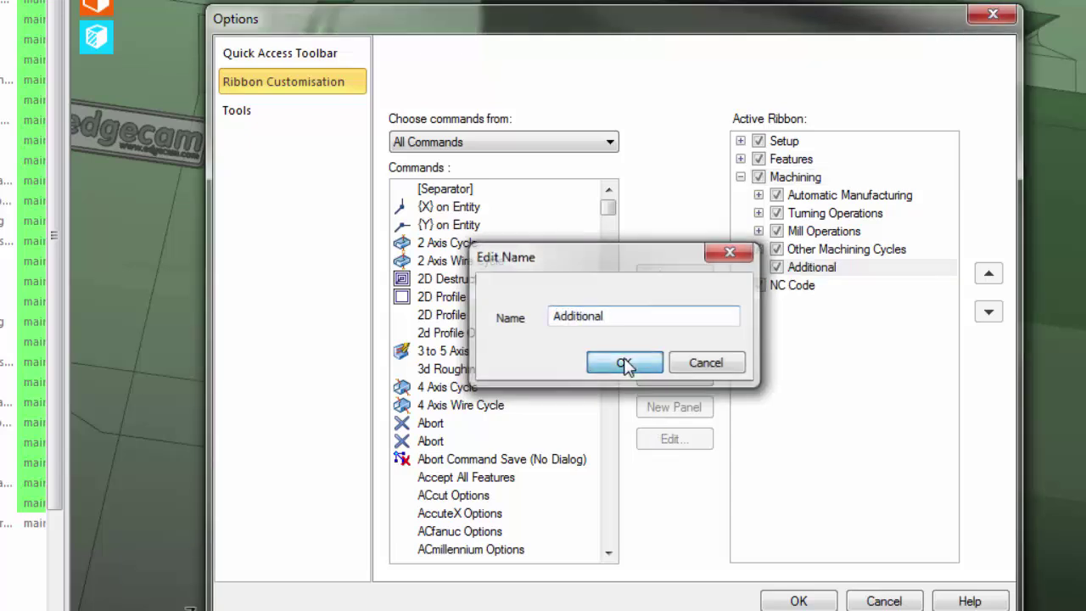
left_click(456, 146)
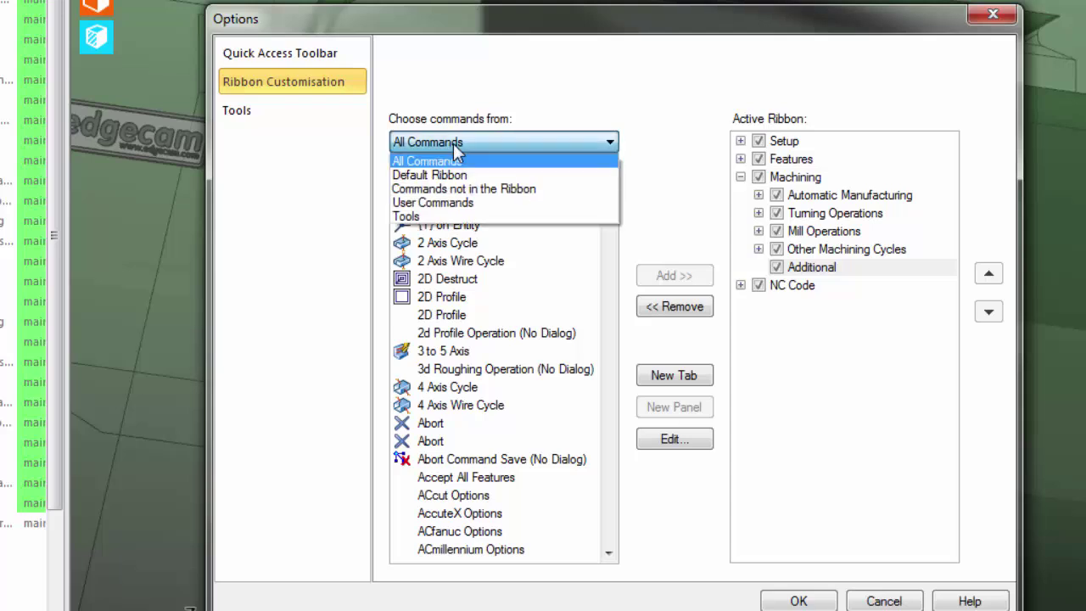
Add Copy and Edit from 'Commands not in the Ribbon' to the Additional panel and apply.
left_click(445, 189)
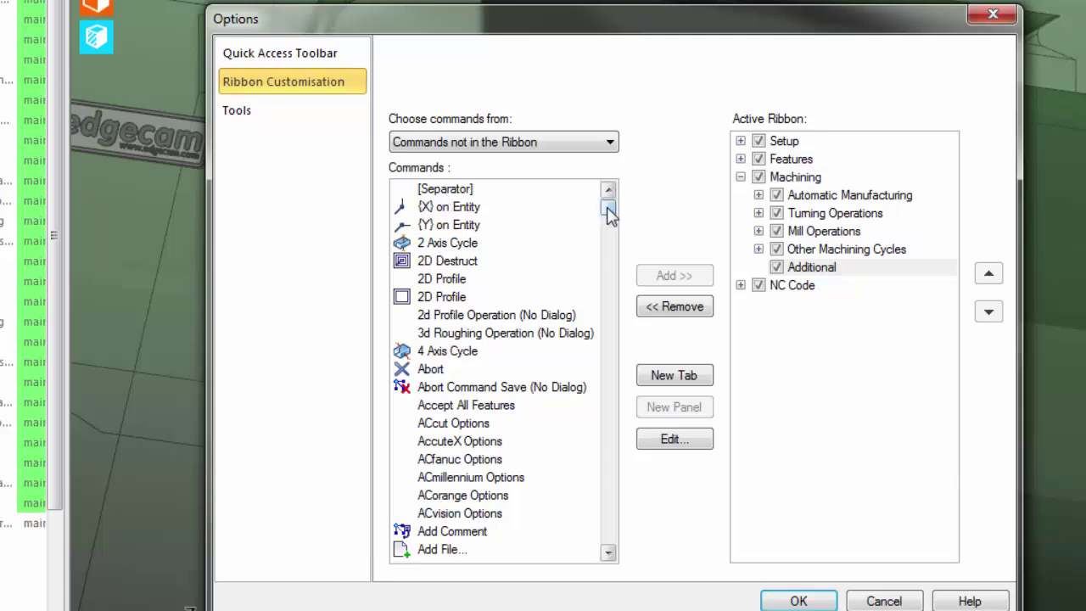
left_click_drag(605, 208, 607, 265)
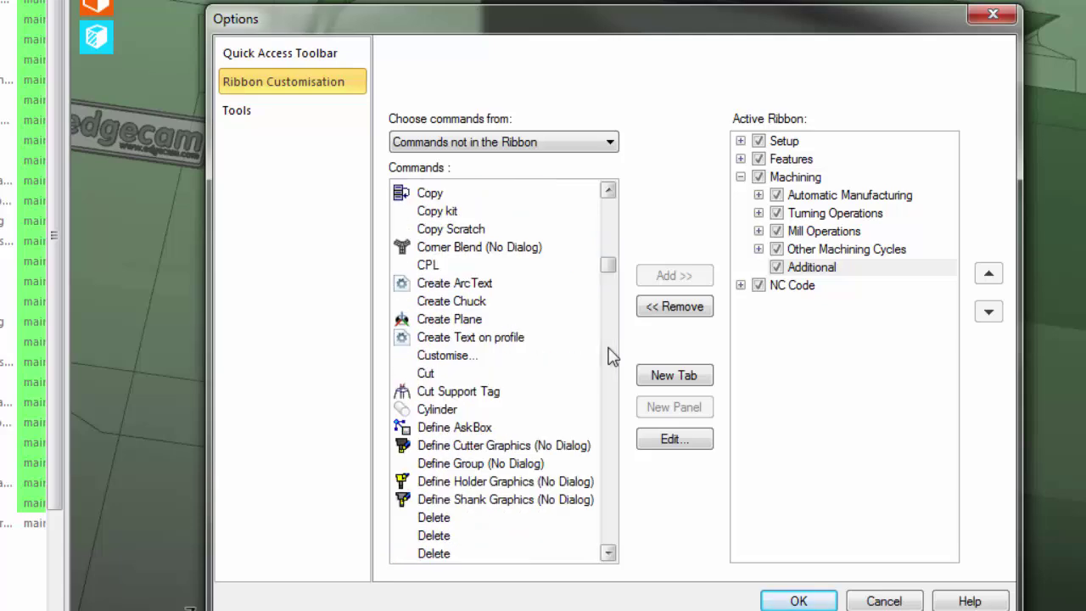
left_click(434, 193)
left_click(678, 283)
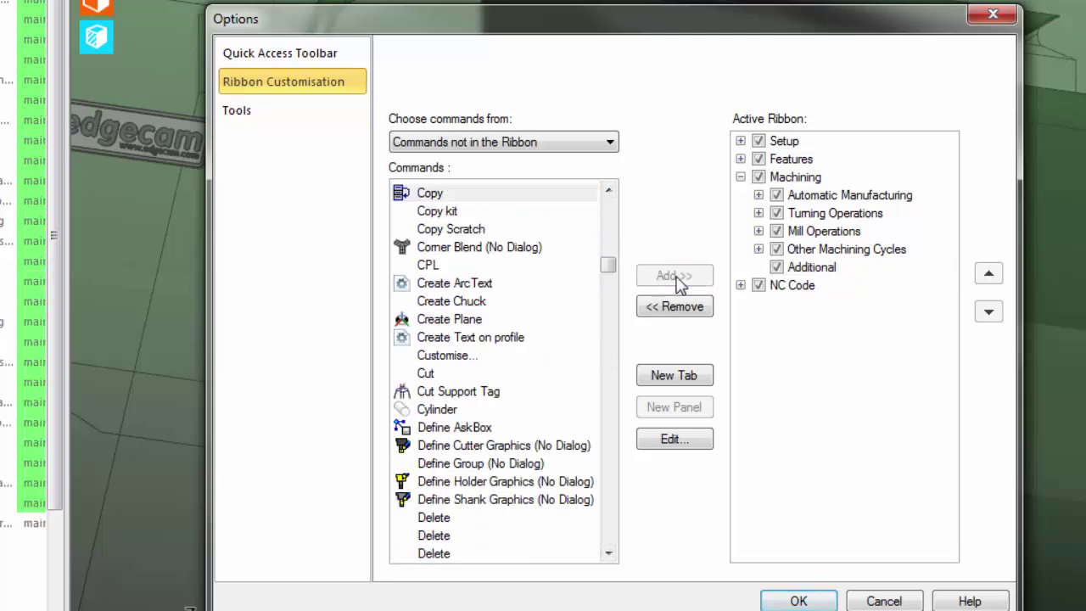
left_click(607, 375)
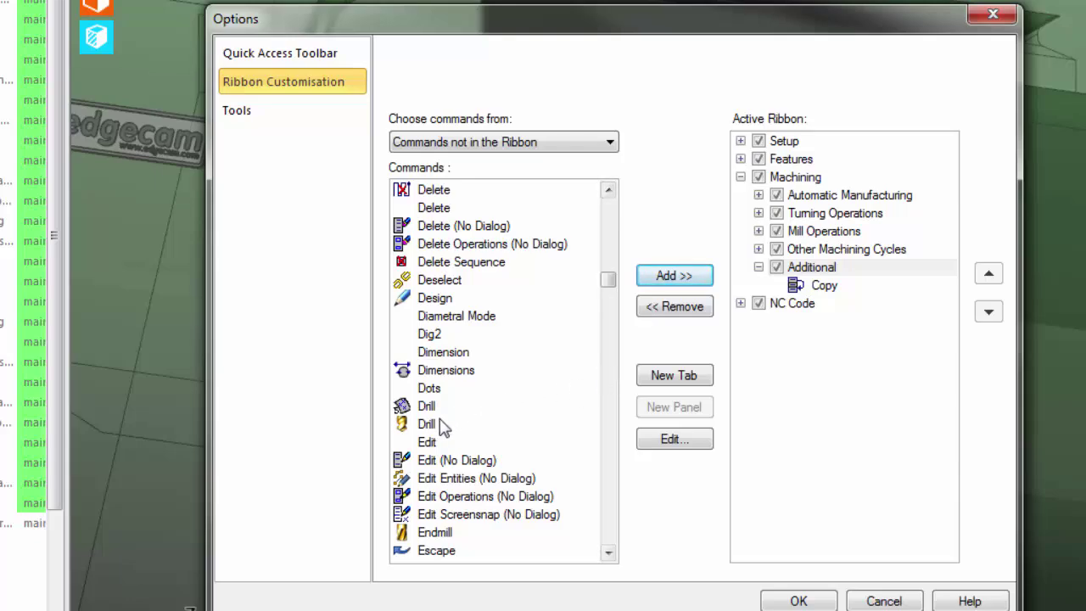
left_click(496, 442)
left_click(688, 282)
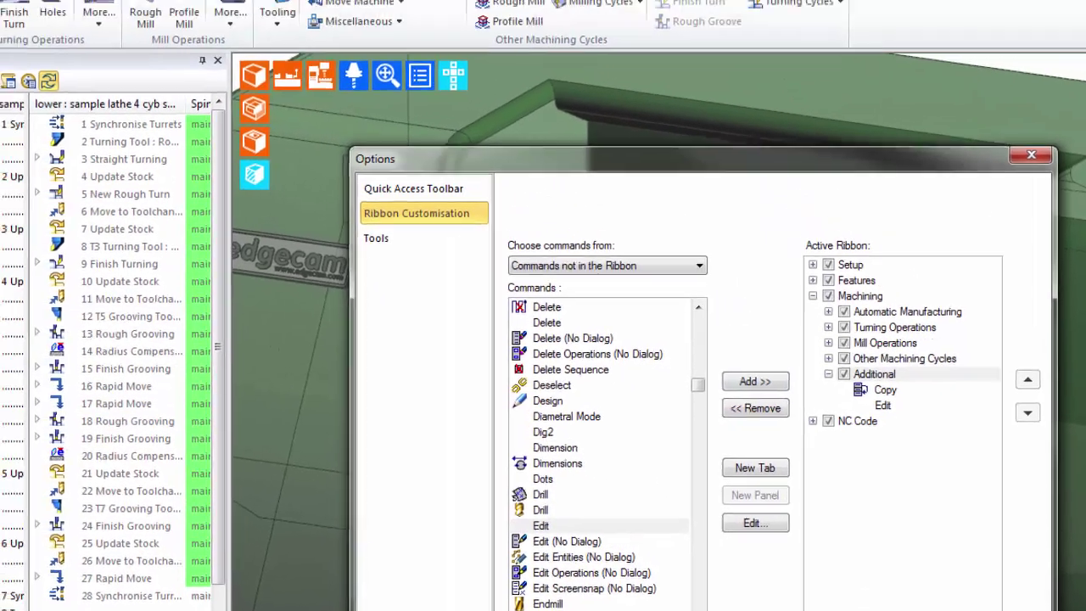
key("Return")
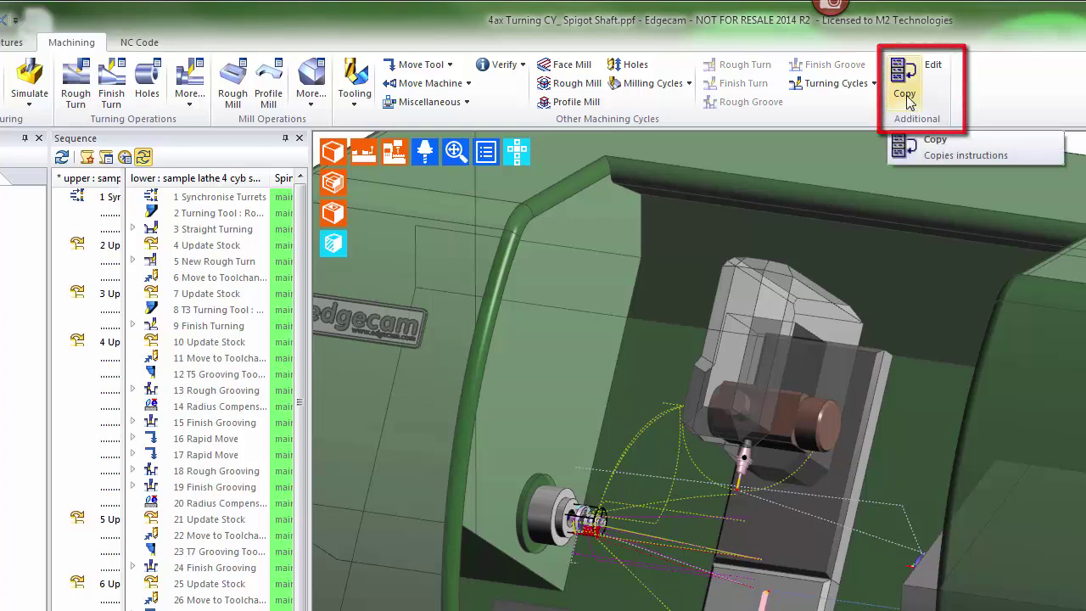
Check the right-click menus for the Copy command and the ribbon, then dismiss them.
right_click(908, 100)
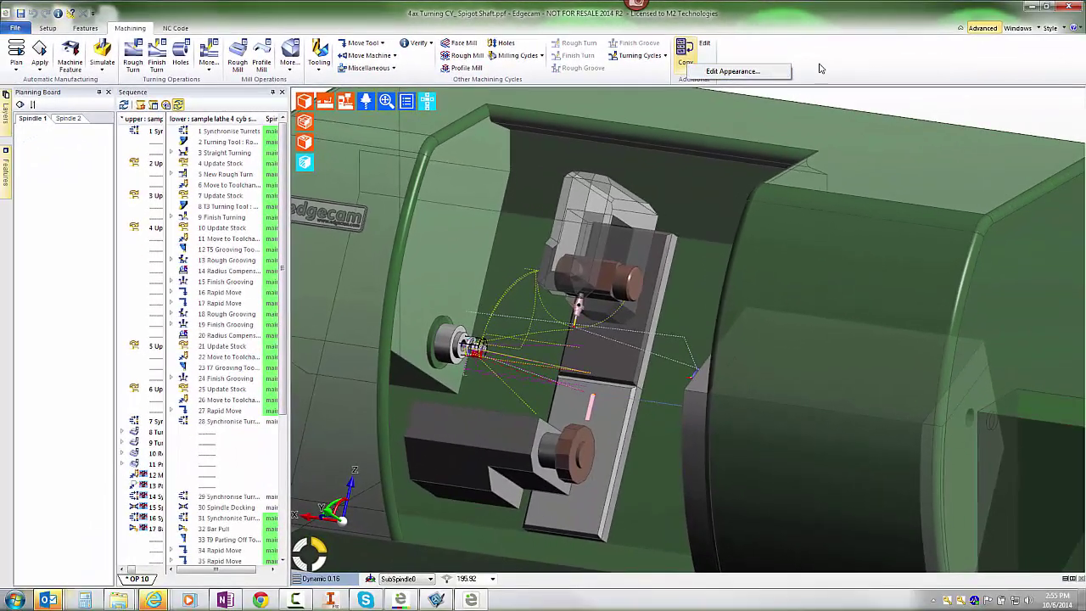
key("Escape")
right_click(859, 65)
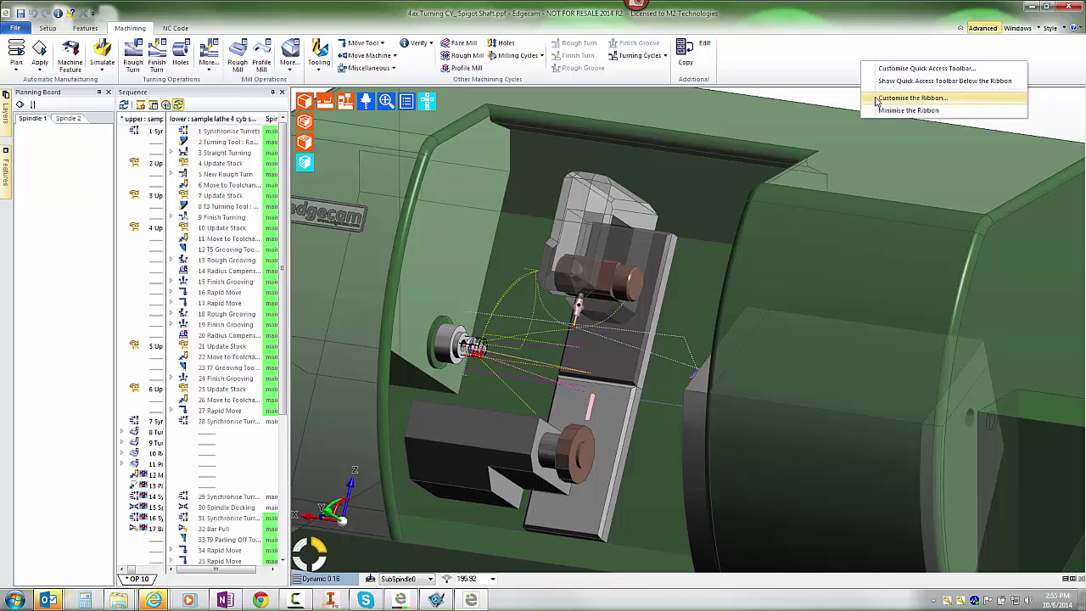
key("Escape")
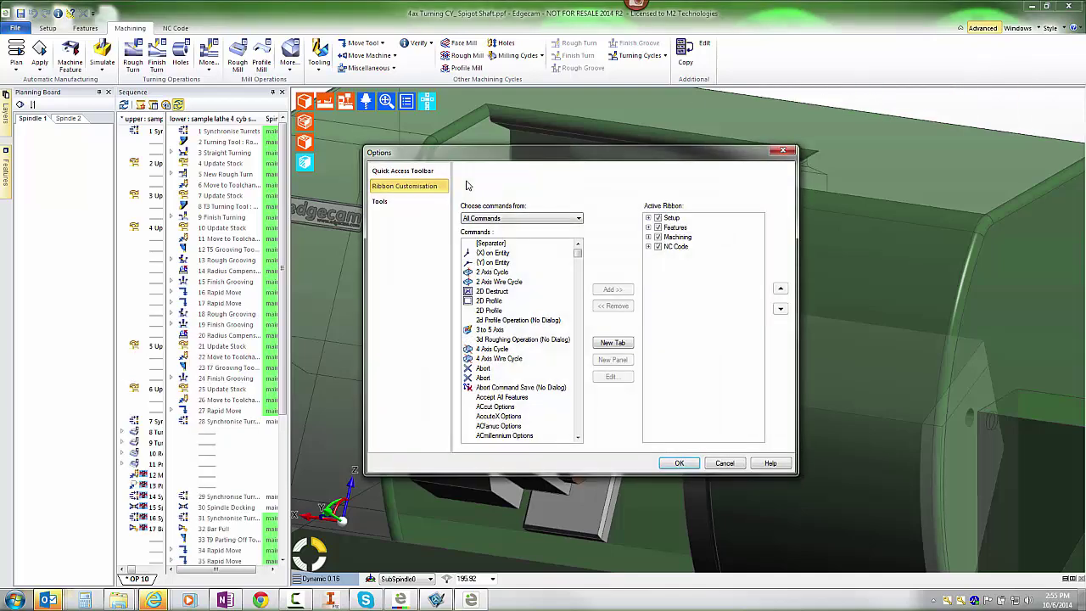
Create a new 'Probing' ribbon tab containing a panel named 'Probing Commands'.
left_click(612, 343)
type("Probing")
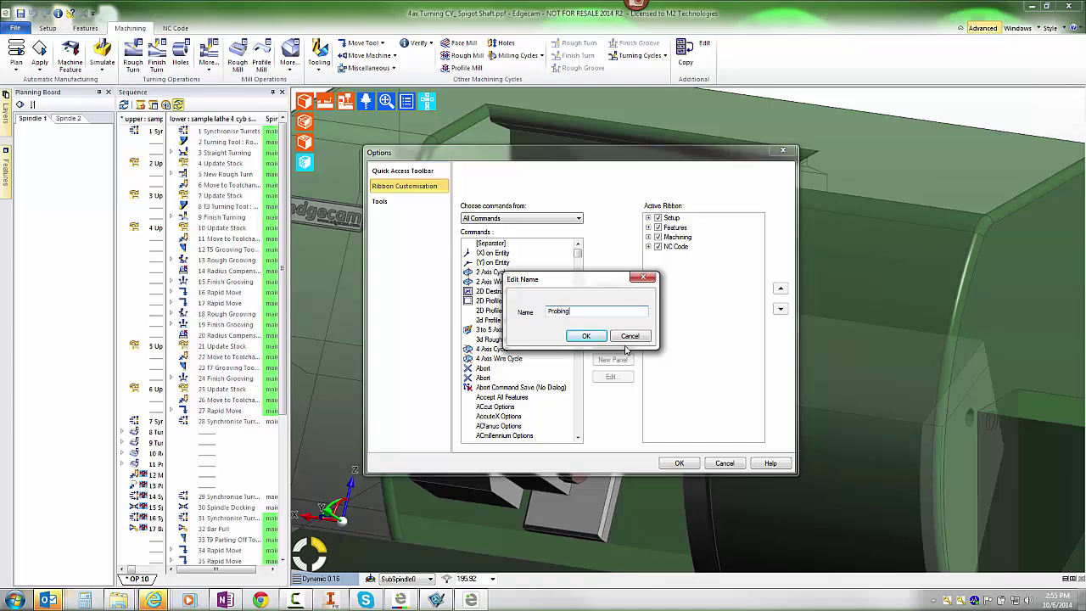
key("Return")
left_click(626, 352)
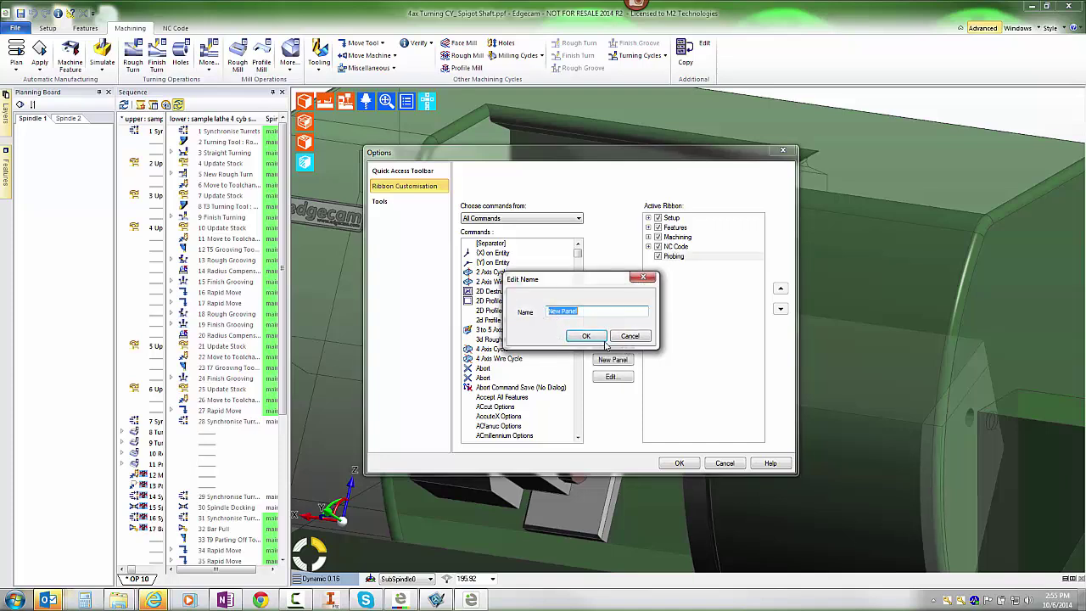
type("Probing Commands")
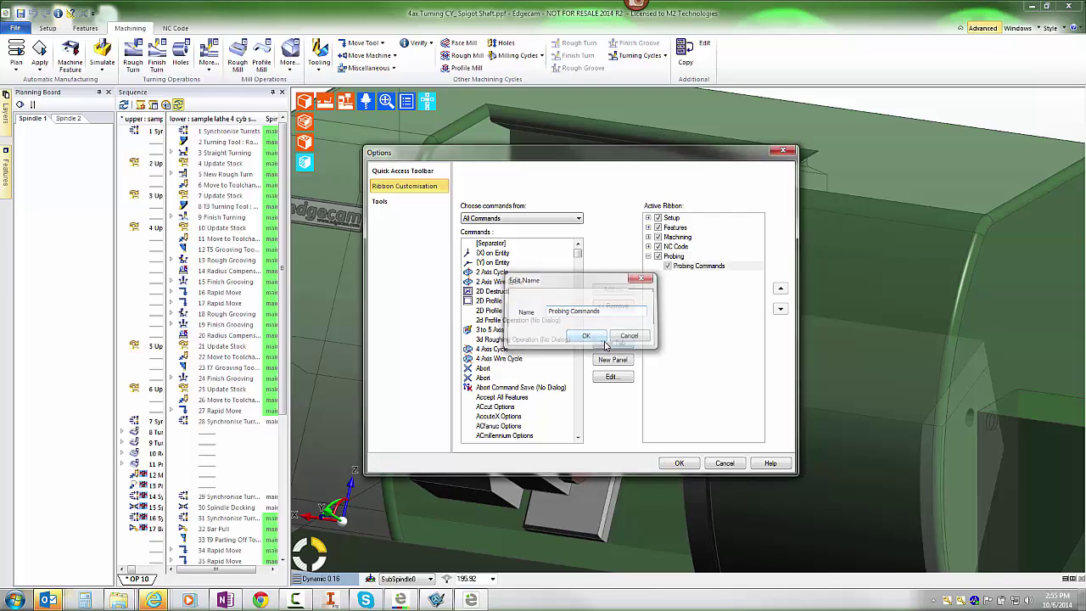
key("Return")
Add Probe, Probe 4th Axis, Probe Bore/Boss, Probe Corner and Probe Feed to Probing Commands.
left_click_drag(578, 252, 580, 361)
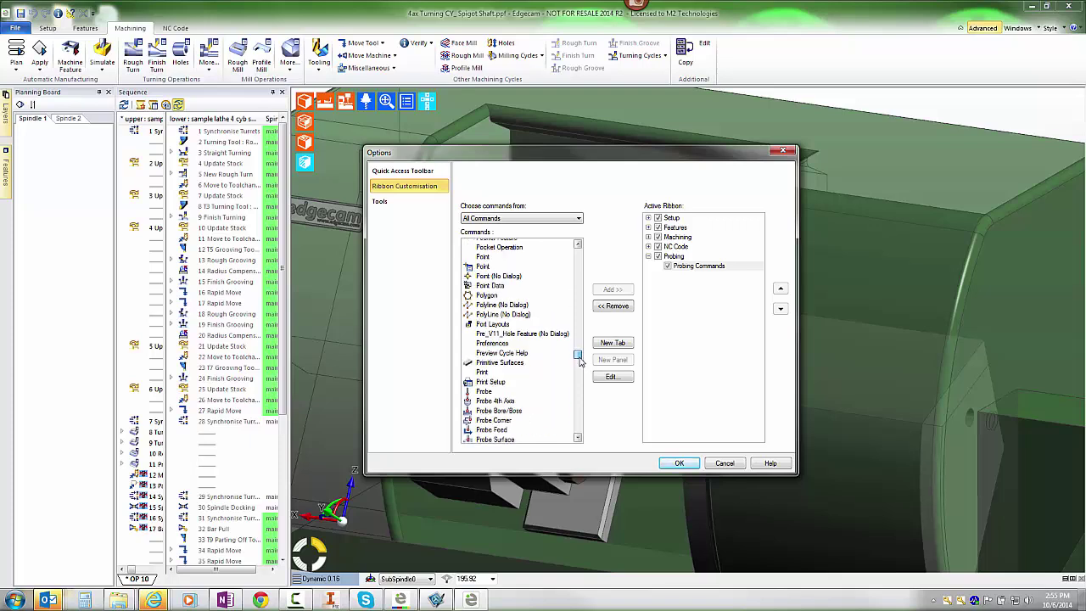
left_click(485, 391)
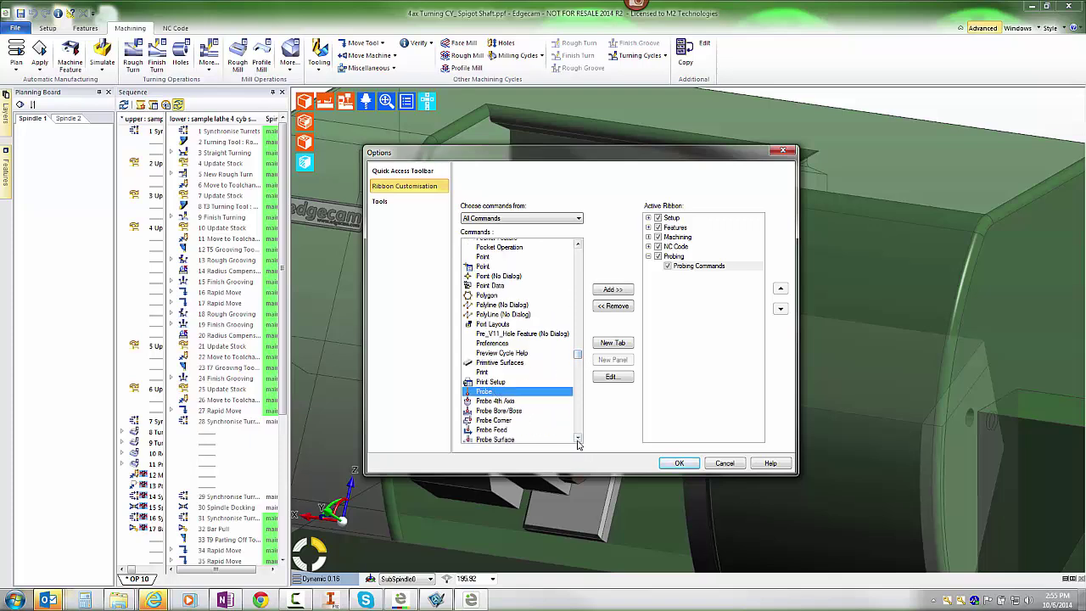
scroll(577, 438, "down", 1)
left_click(608, 292)
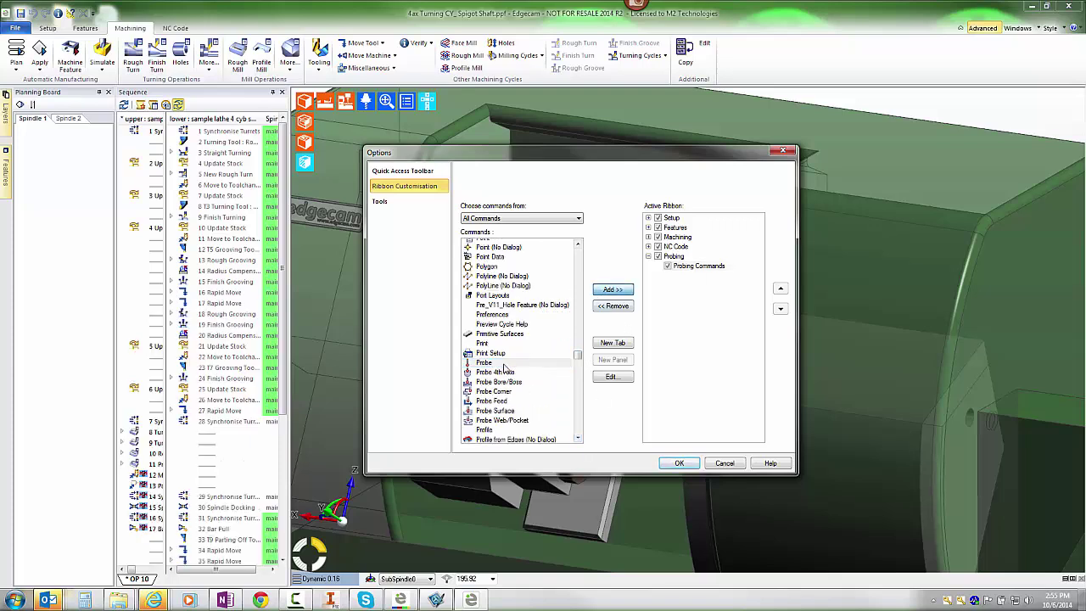
left_click(612, 290)
left_click(612, 290)
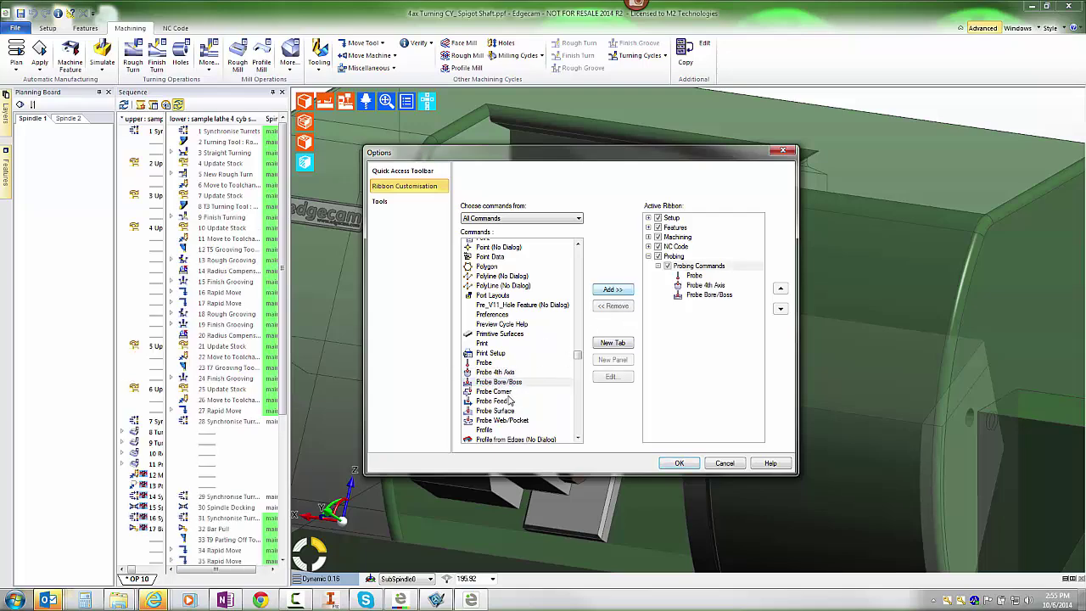
left_click(613, 290)
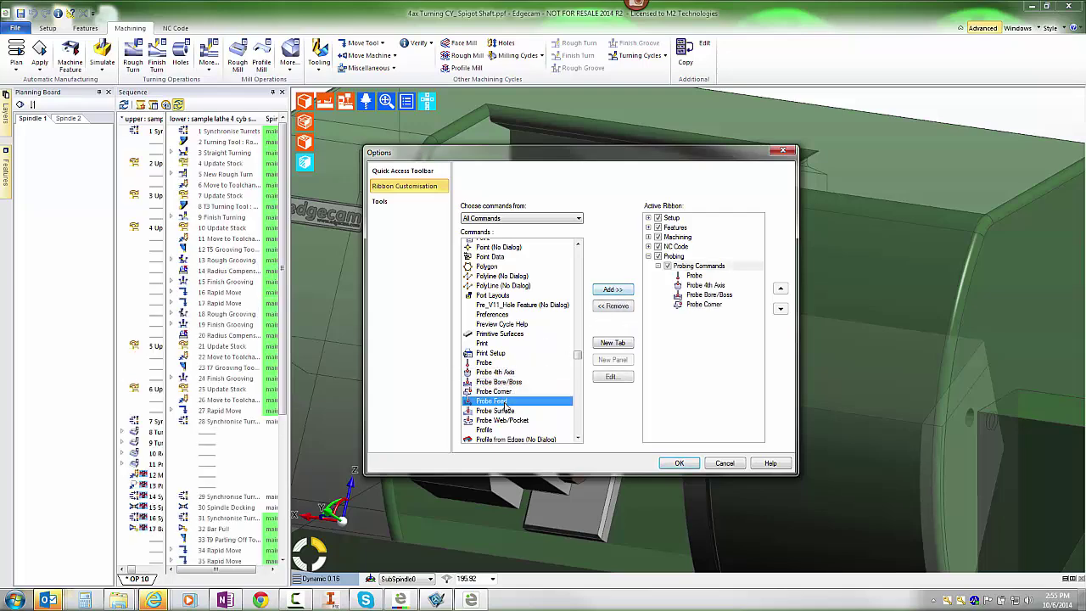
left_click(613, 290)
Add Probe Surface and Probe Web/Pocket, apply the changes, and view the new Probing tab.
left_click(509, 409)
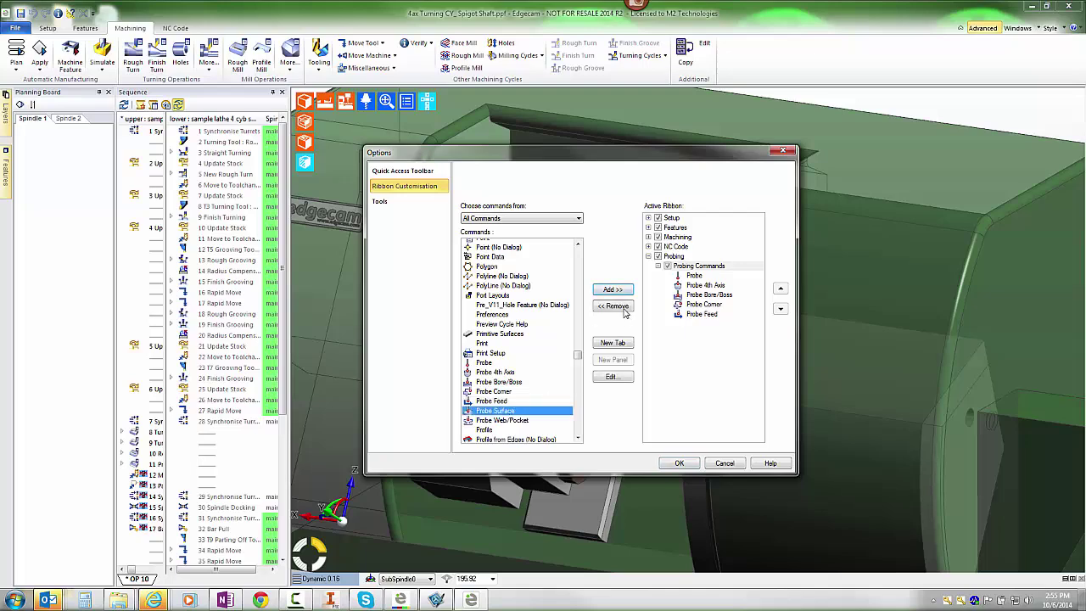
left_click(612, 290)
left_click(512, 420)
left_click(612, 289)
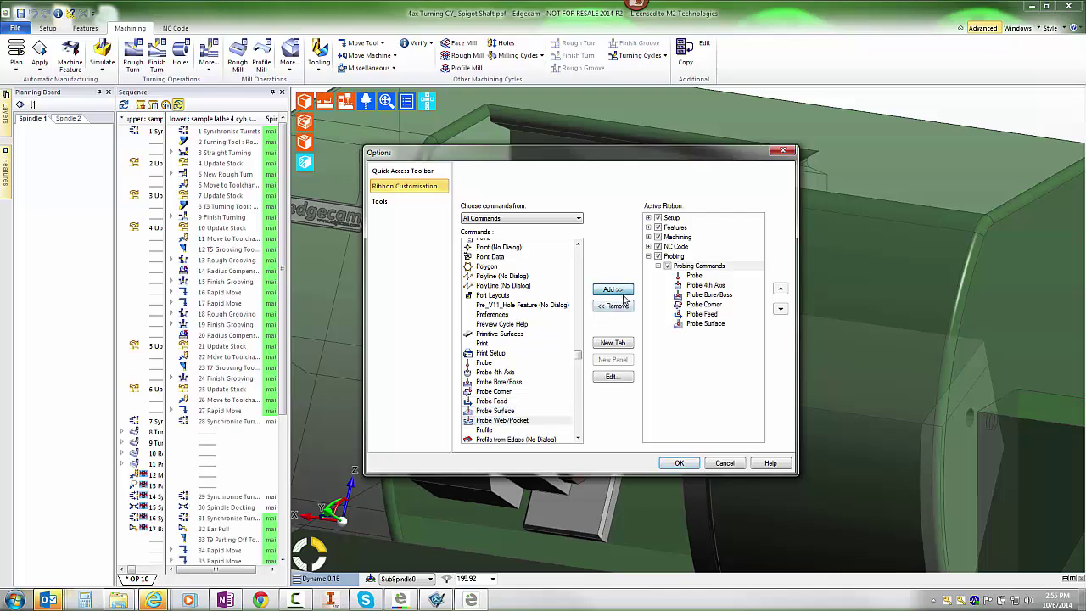
left_click(681, 463)
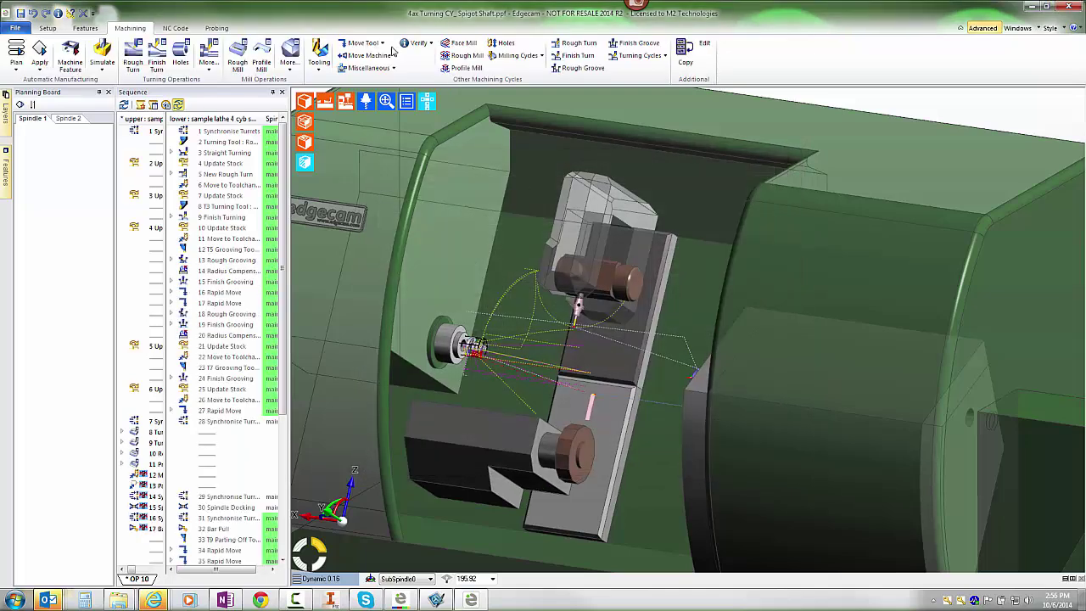
left_click(222, 30)
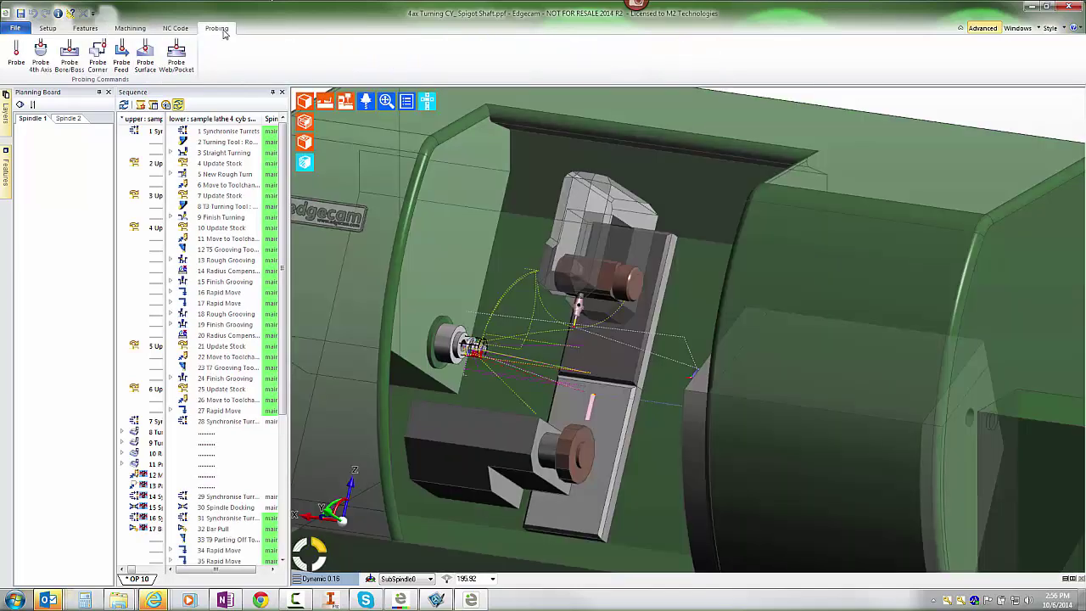